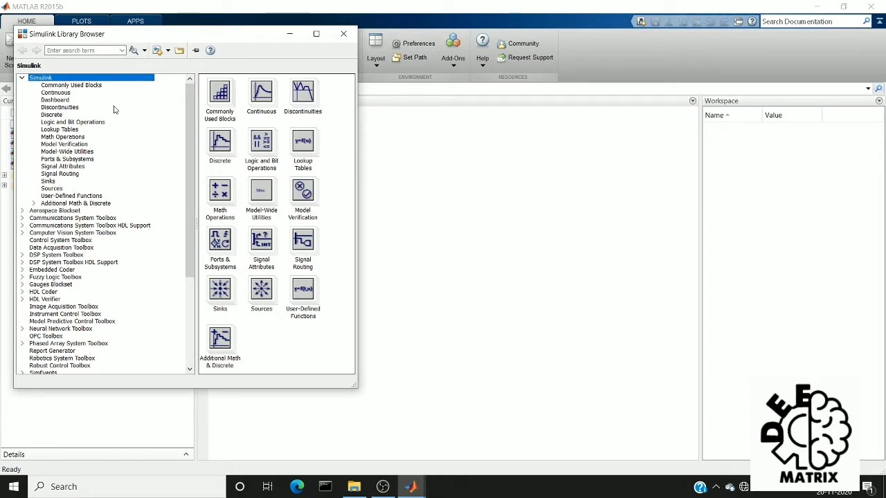
Create a blank model beside the library browser and add a Sine Wave block found by searching for "sine"
click(158, 51)
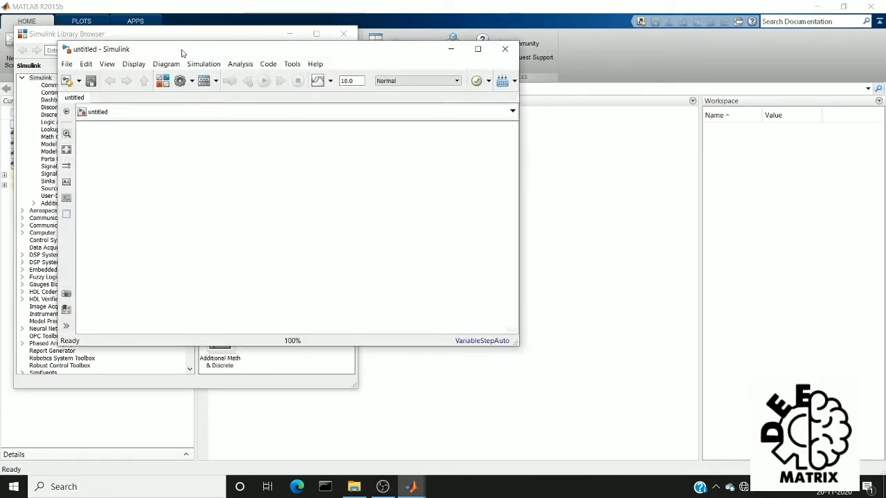
drag(182, 52, 510, 71)
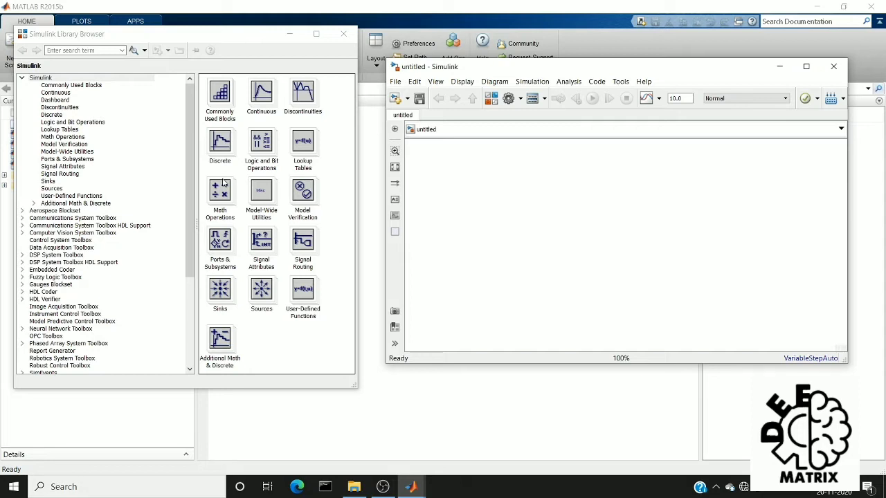
click(102, 50)
text(sine)
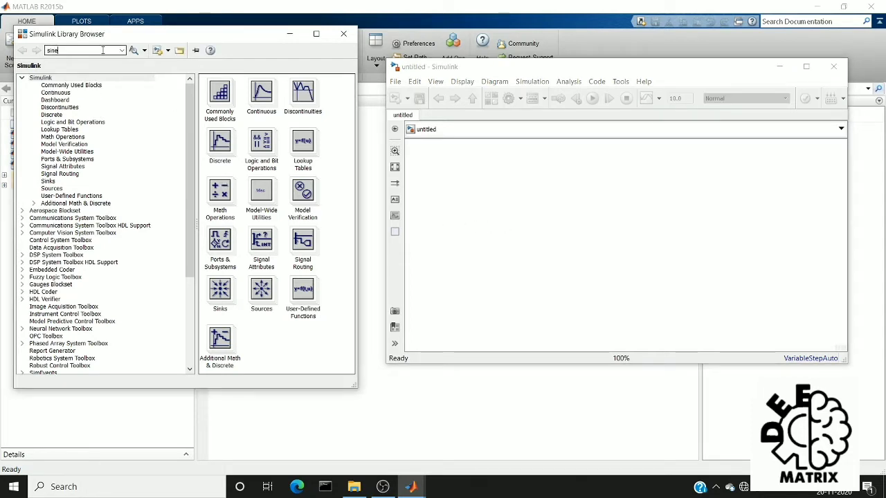
key(Return)
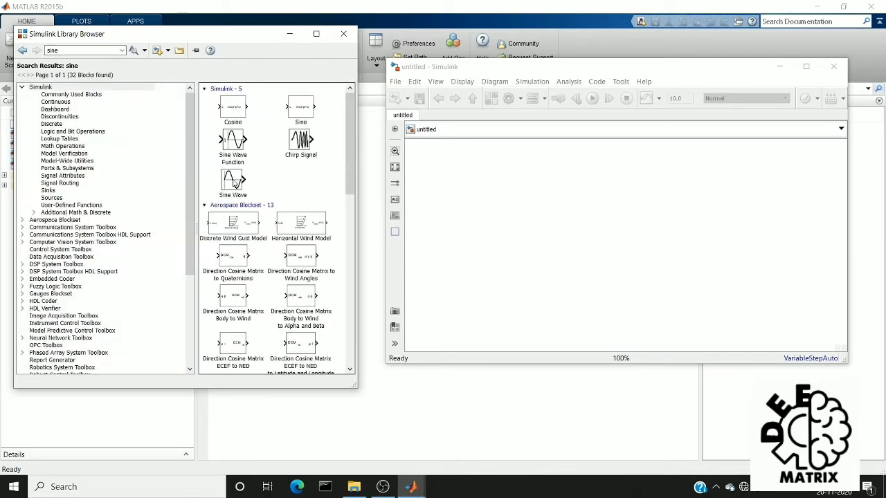
drag(236, 181, 559, 201)
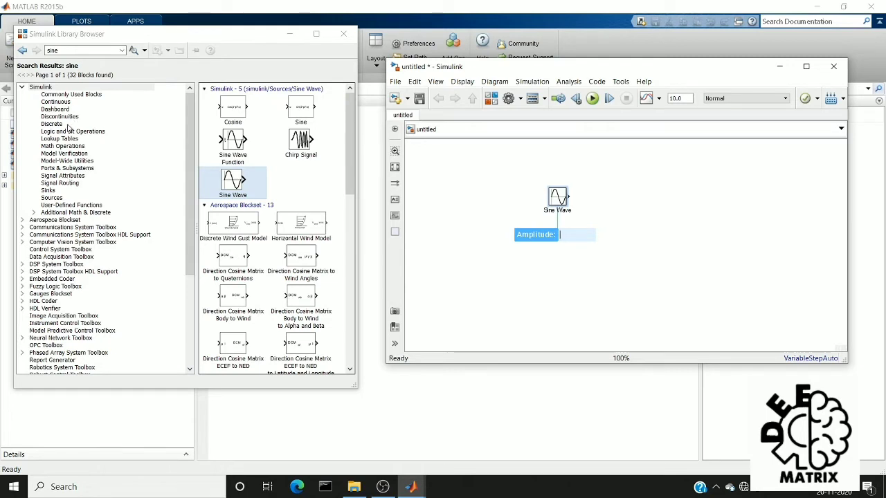
Add a Scope from the Commonly Used Blocks to the right of the Sine Wave and connect the Sine Wave output to it
click(72, 95)
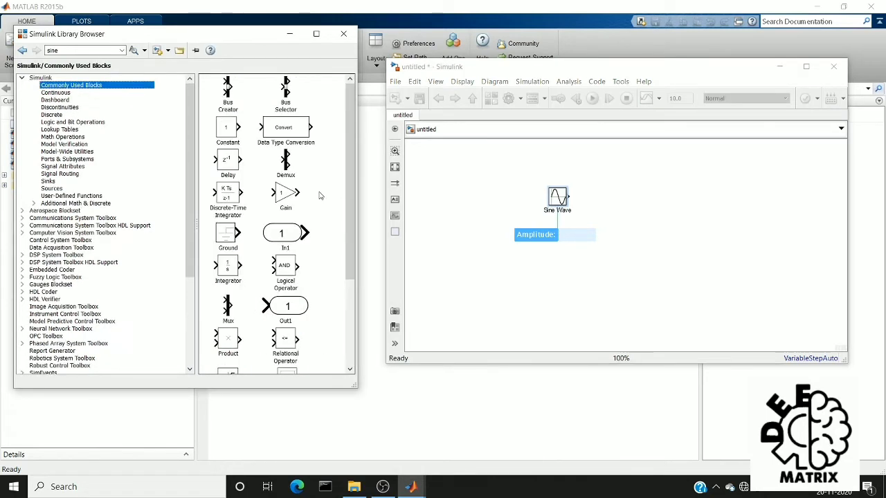
drag(350, 249, 358, 342)
drag(288, 259, 661, 200)
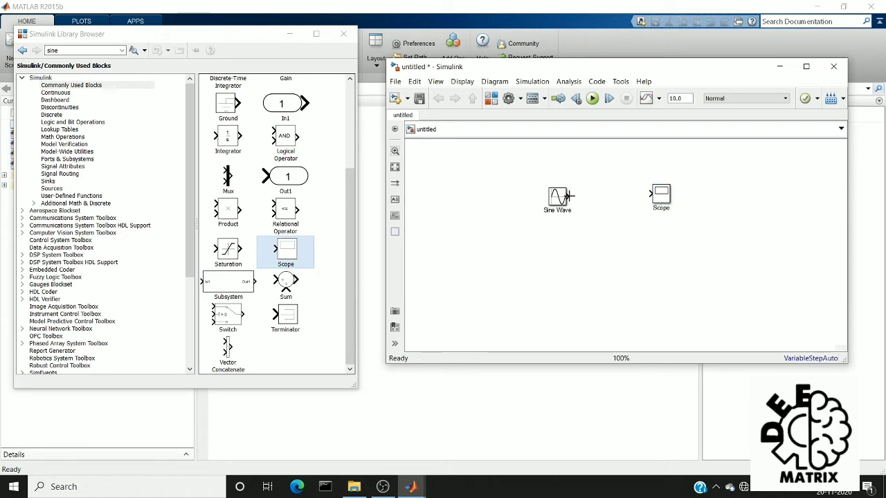
drag(570, 197, 649, 195)
Run the simulation, display the sine signal in the Scope, and place the Scope window clear of the model blocks
click(593, 99)
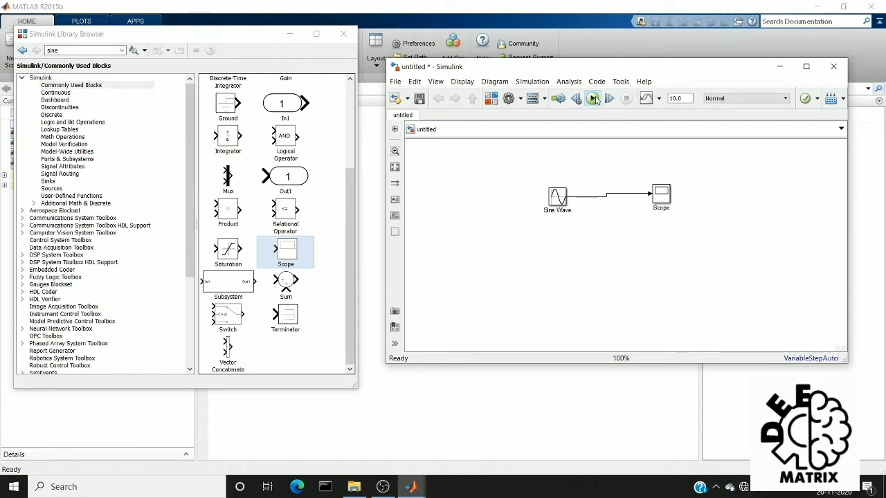
click(593, 99)
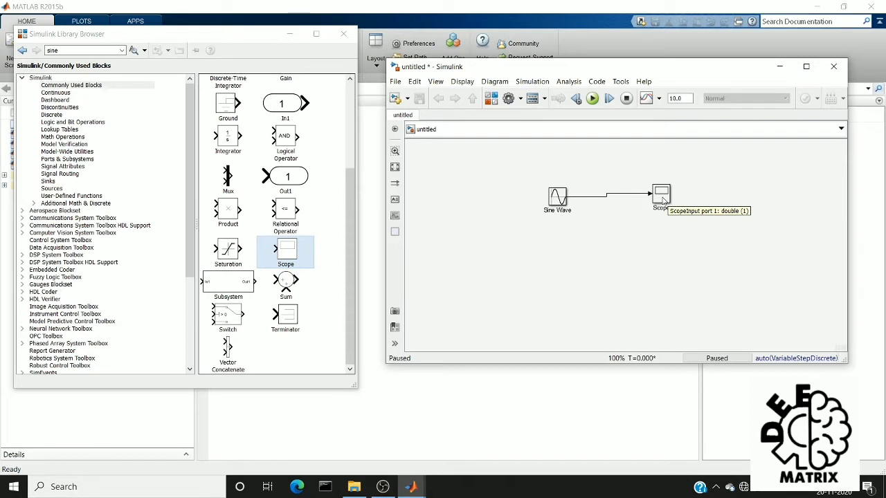
click(663, 200)
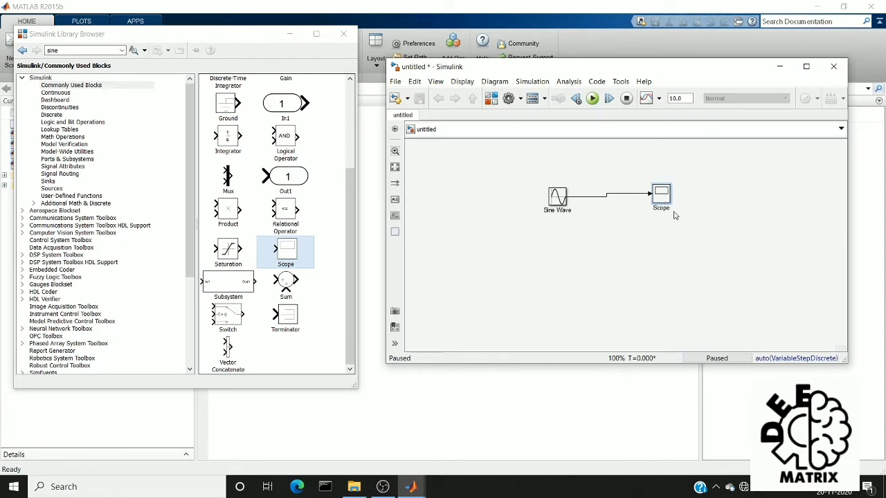
double_click(666, 203)
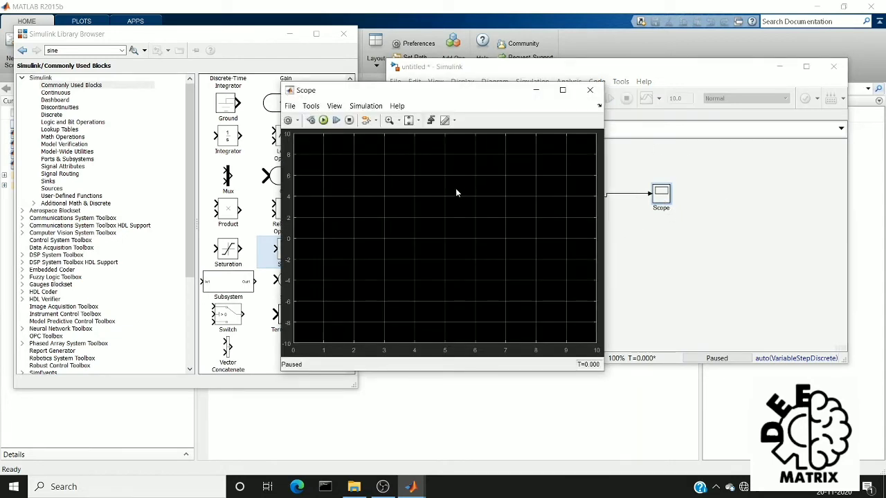
click(323, 120)
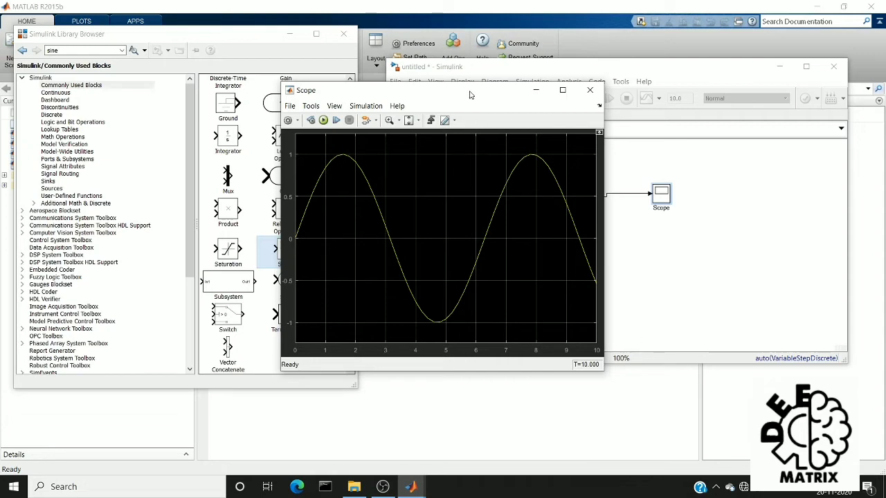
drag(469, 95, 275, 88)
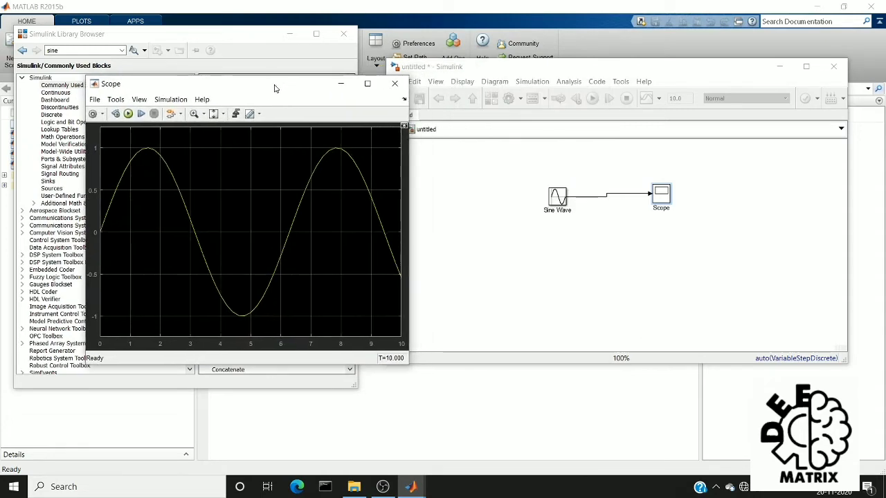
Set the Sine Wave block's amplitude to 10 and rerun the simulation from the Scope
double_click(556, 199)
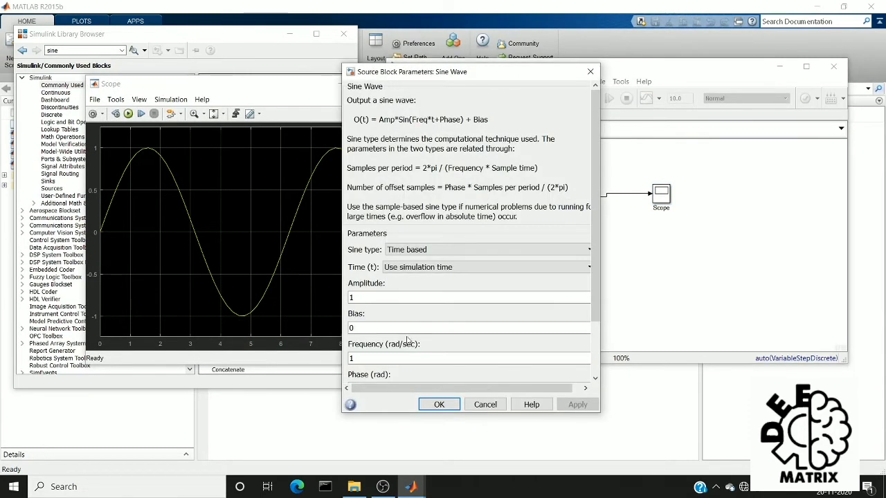
click(387, 299)
text(0)
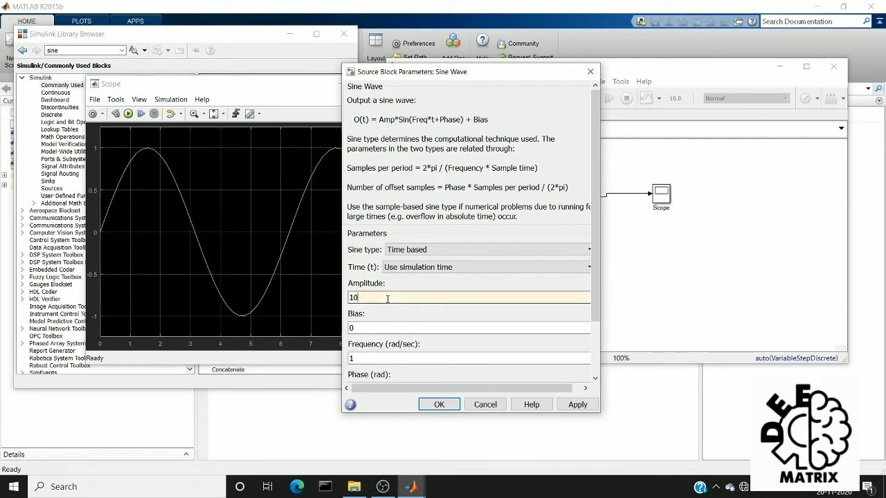
click(436, 403)
click(220, 180)
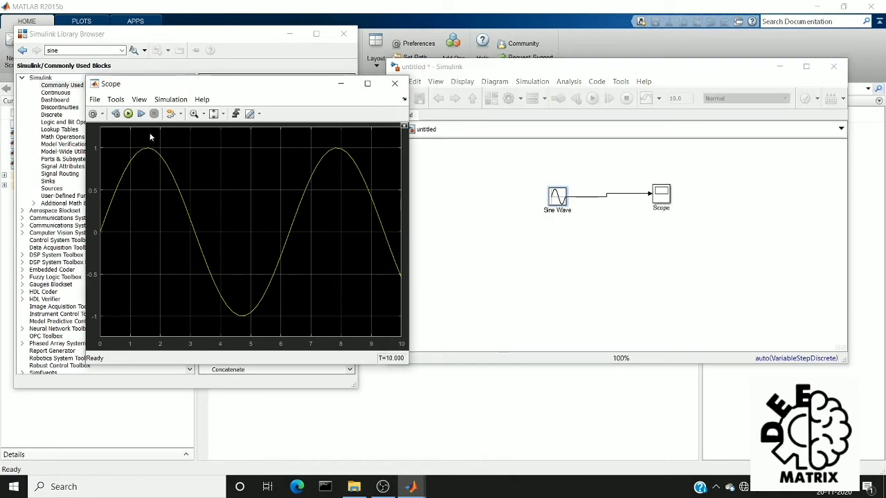
click(129, 114)
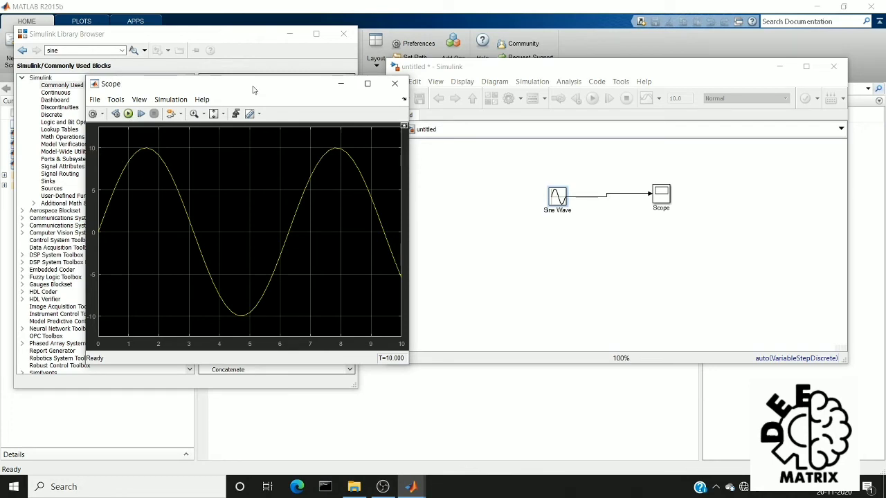
drag(261, 83, 235, 81)
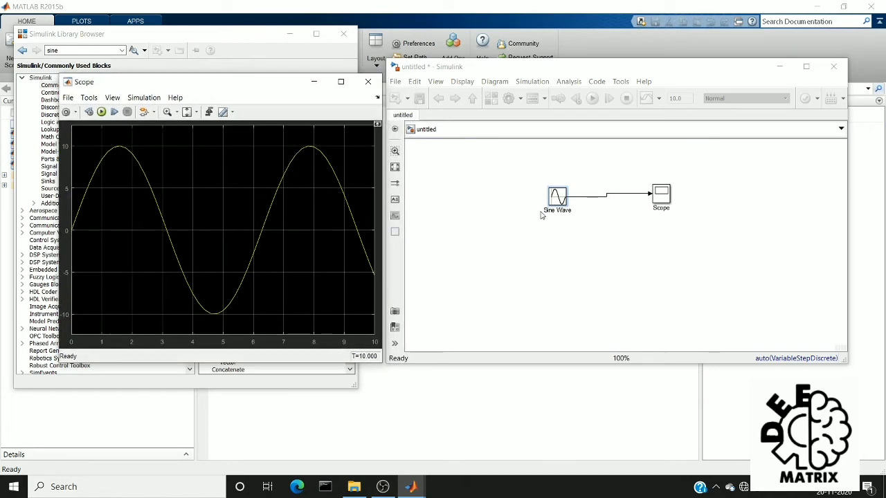
Delete the Sine Wave block from the model
click(560, 202)
key(Delete)
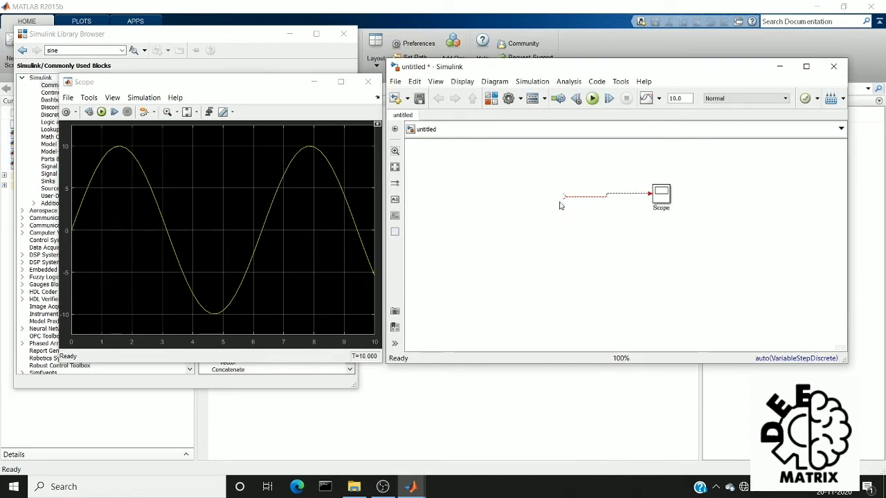
Search the block library for "step"
click(308, 61)
double_click(107, 52)
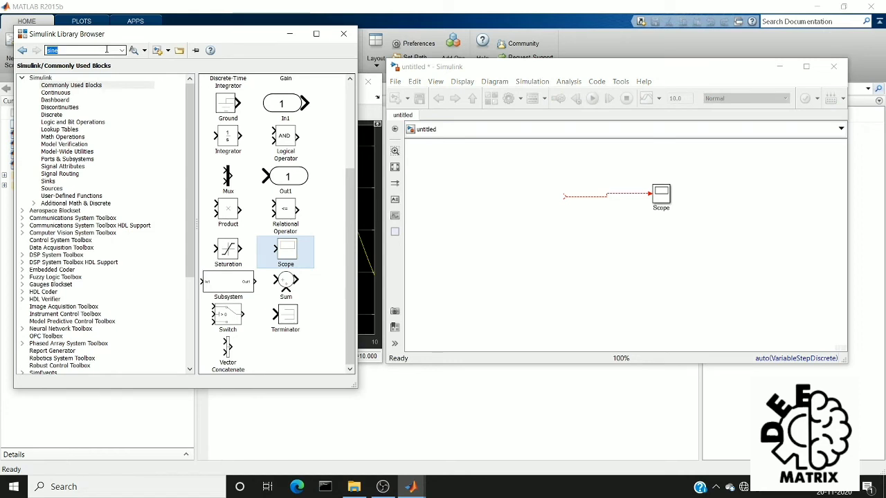
text(ste)
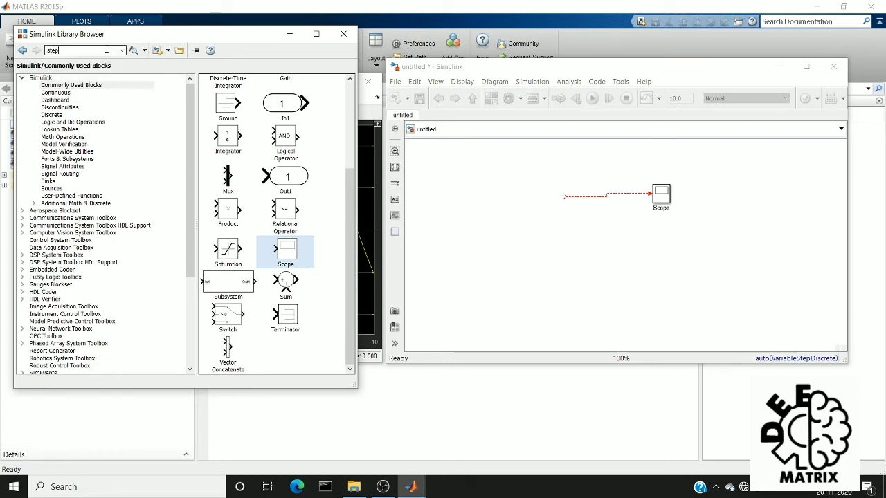
text(p)
key(Return)
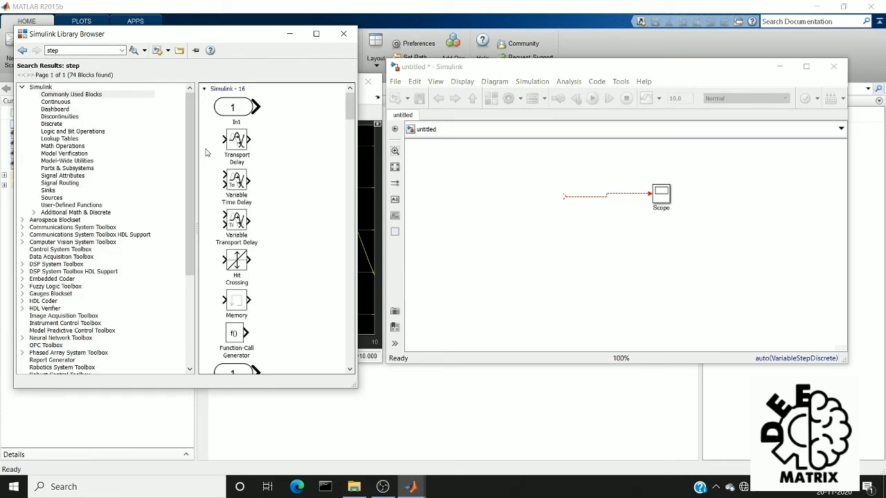
Insert a Step block directly on the canvas, align it with the Scope, and connect its output to the Scope input
click(529, 229)
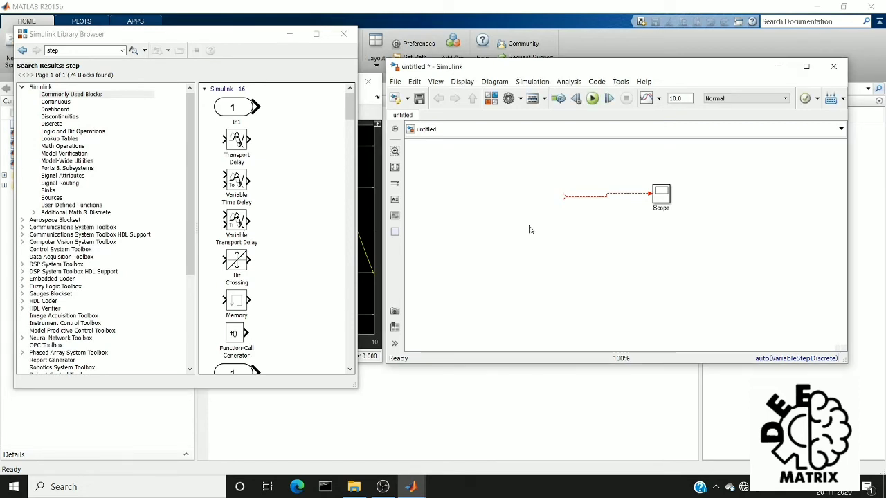
text(step)
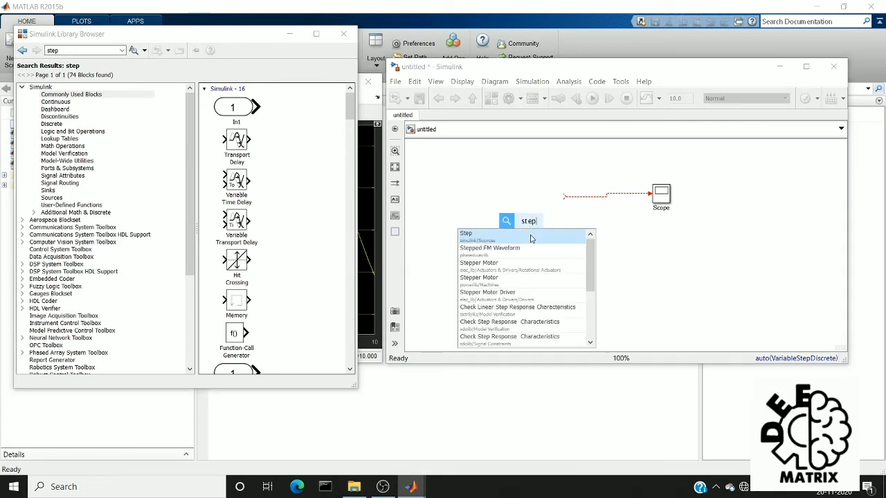
click(531, 235)
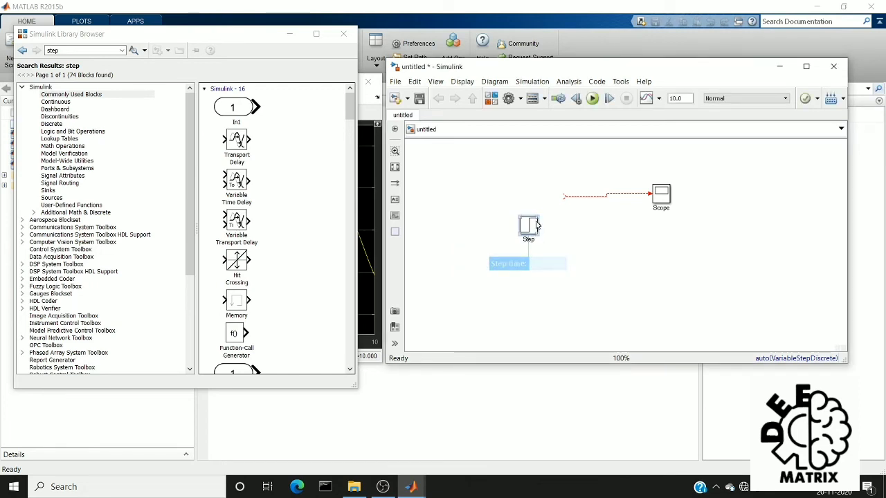
drag(536, 226, 563, 195)
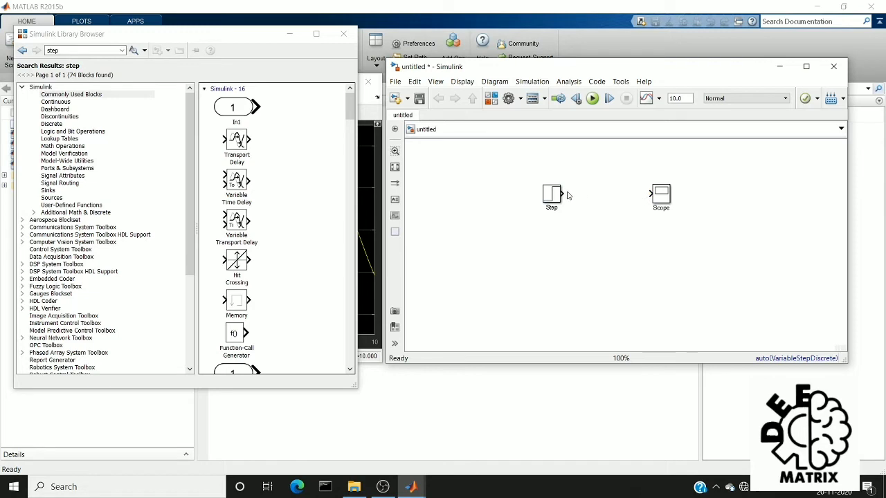
drag(563, 194, 651, 194)
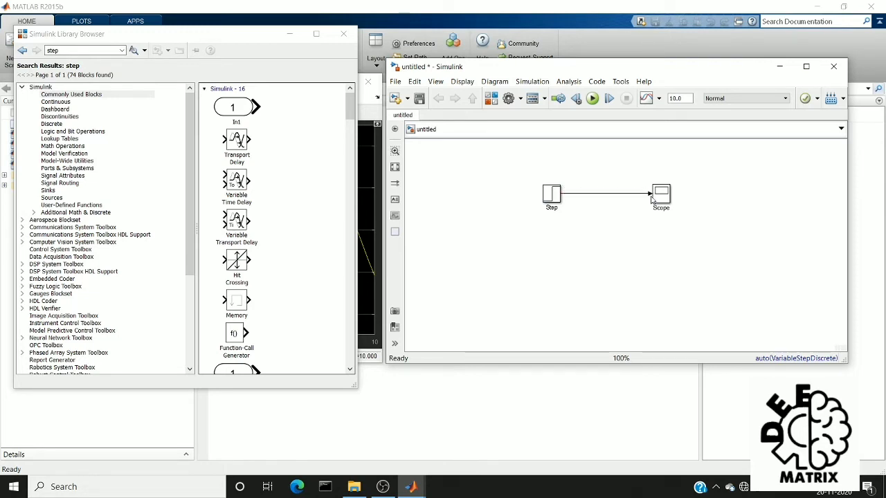
Run the simulation and bring the Scope's plot of the step signal to the front
click(592, 98)
click(369, 163)
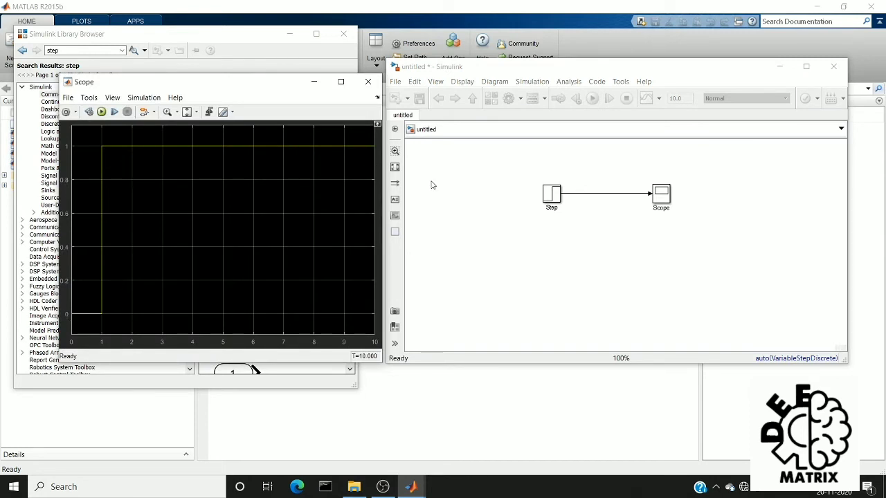
Find the Sum block by searching the library for "sum" and place it below the Step-to-Scope connection
click(303, 66)
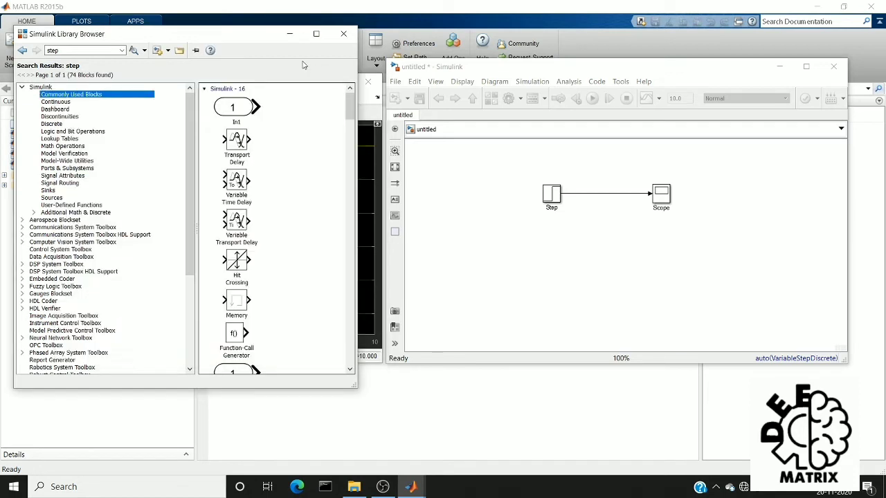
double_click(79, 51)
text(su)
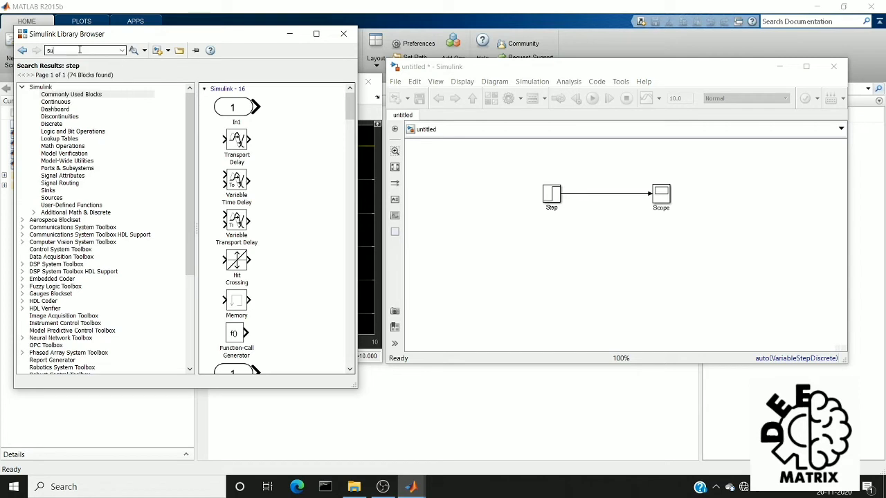
text(m)
key(Return)
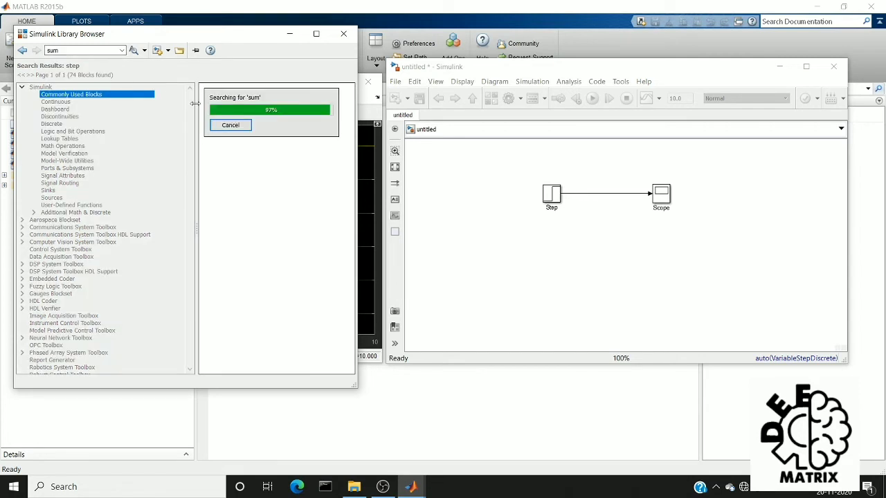
click(239, 107)
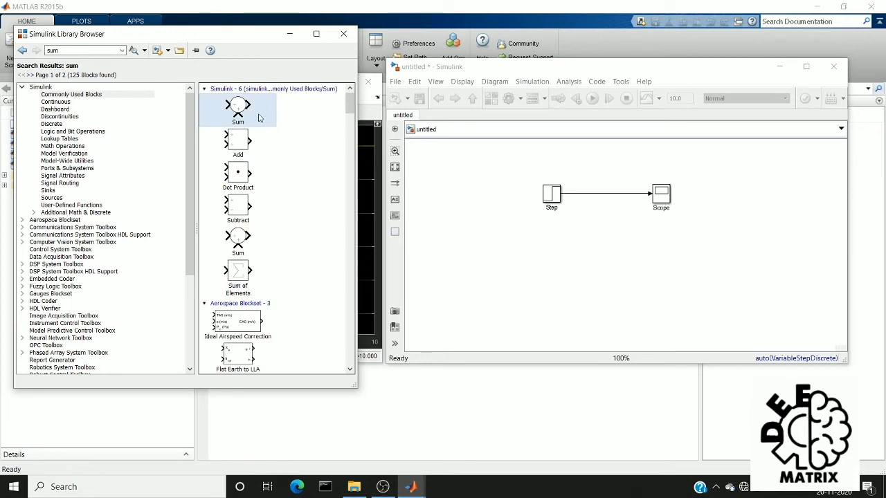
drag(260, 117, 571, 234)
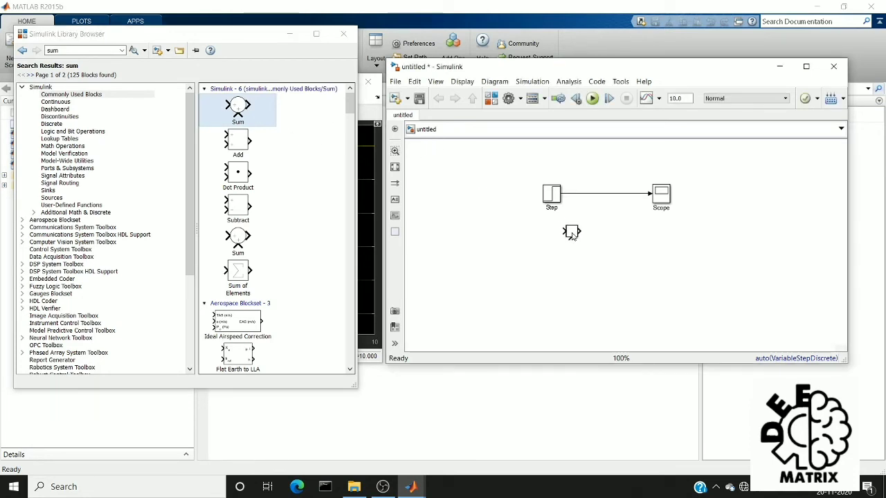
Delete the line between Step and Scope and move the Step block to the left of the Sum block
click(572, 194)
key(Delete)
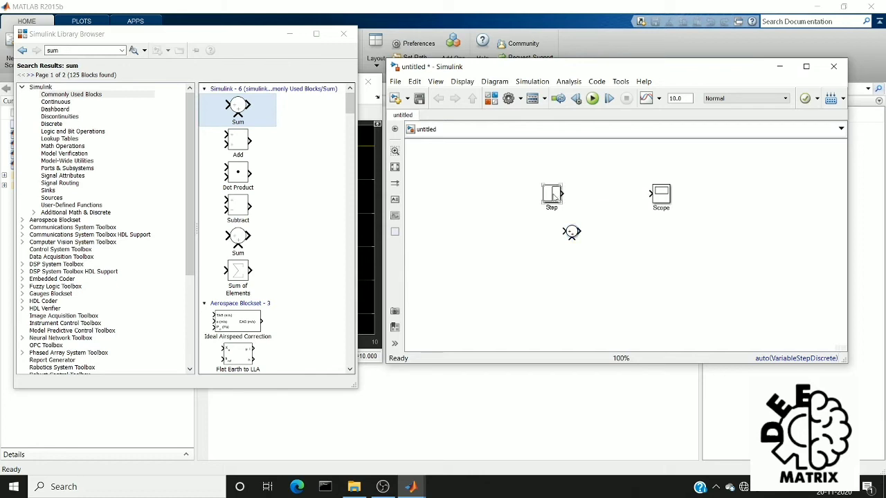
drag(553, 197, 504, 227)
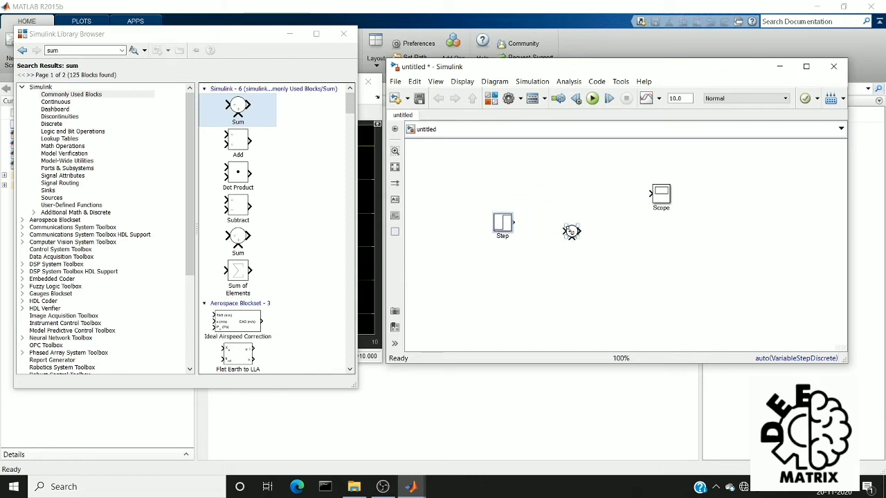
click(571, 231)
click(567, 255)
drag(514, 222, 545, 226)
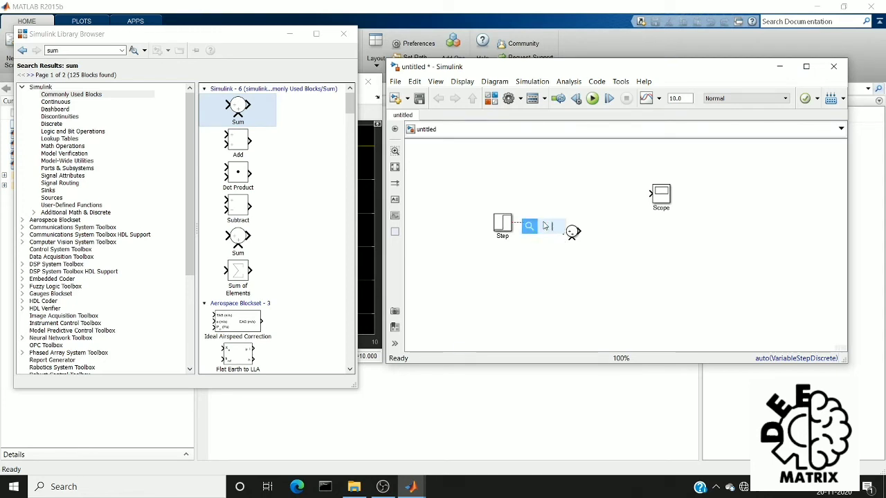
click(552, 210)
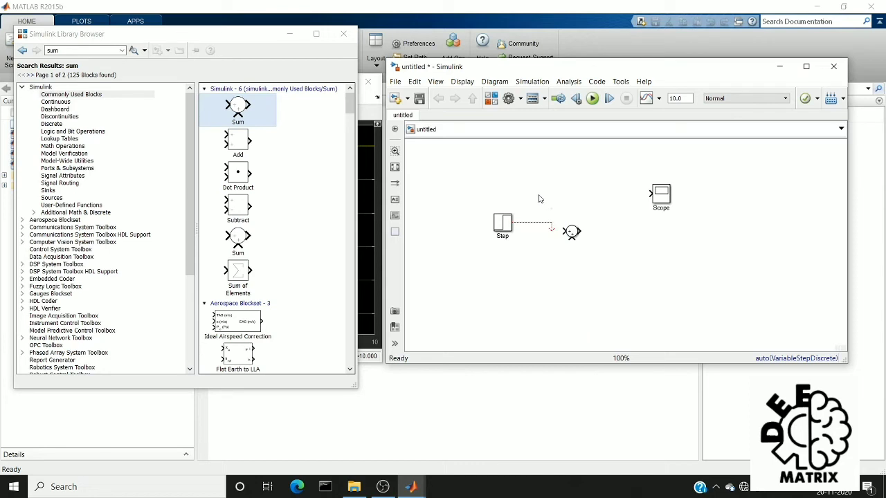
double_click(539, 198)
text(s)
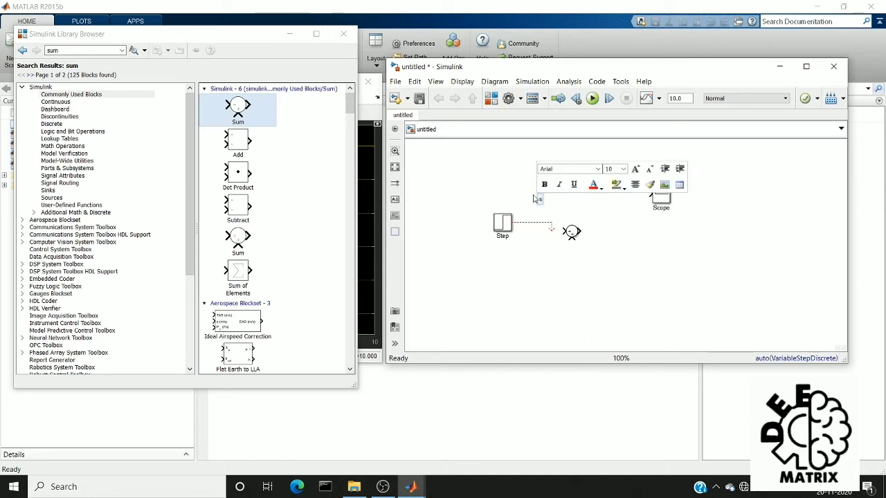
click(476, 203)
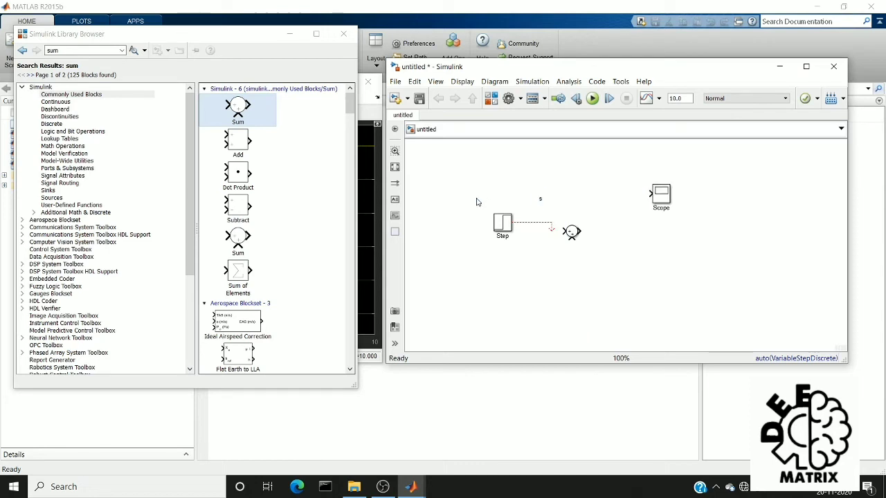
click(541, 223)
key(Delete)
Move the Sum block up between Step and Scope, and connect Step through the Sum block to the Scope input
click(571, 232)
drag(572, 233, 575, 200)
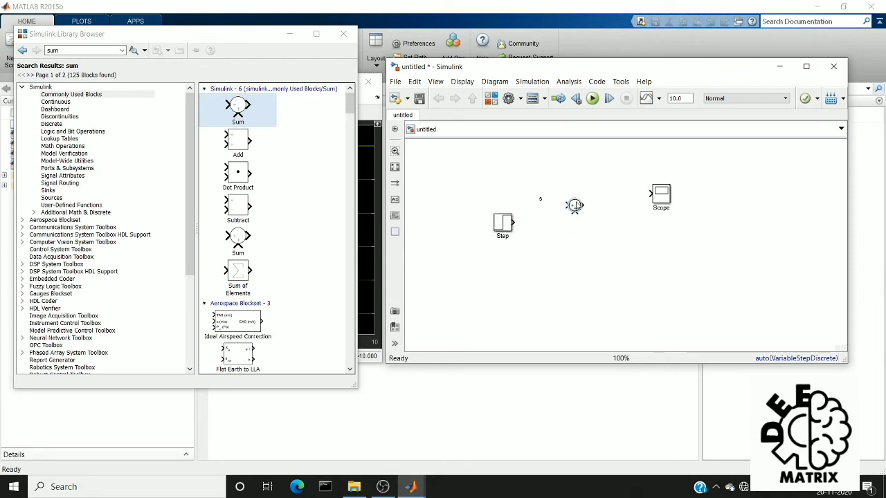
mouse_move(513, 222)
mouse_down()
mouse_move(567, 199)
mouse_move(650, 194)
mouse_up()
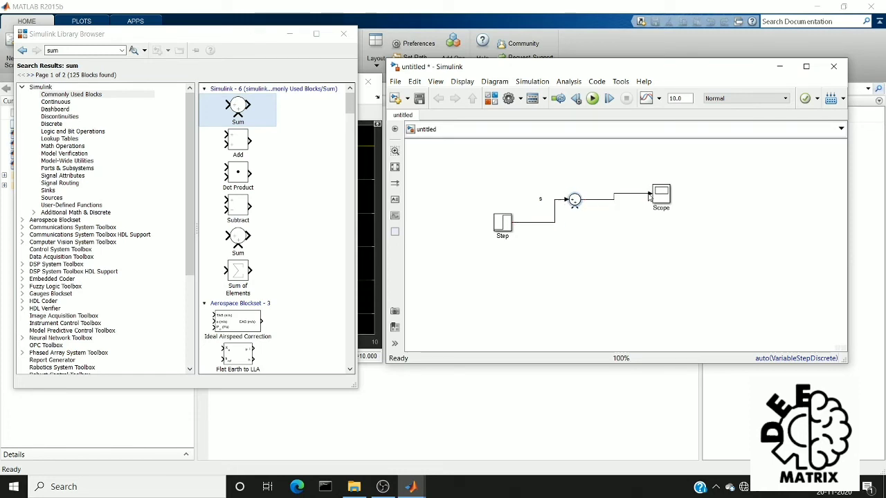
Search the block library for "sine"
click(95, 51)
text(s)
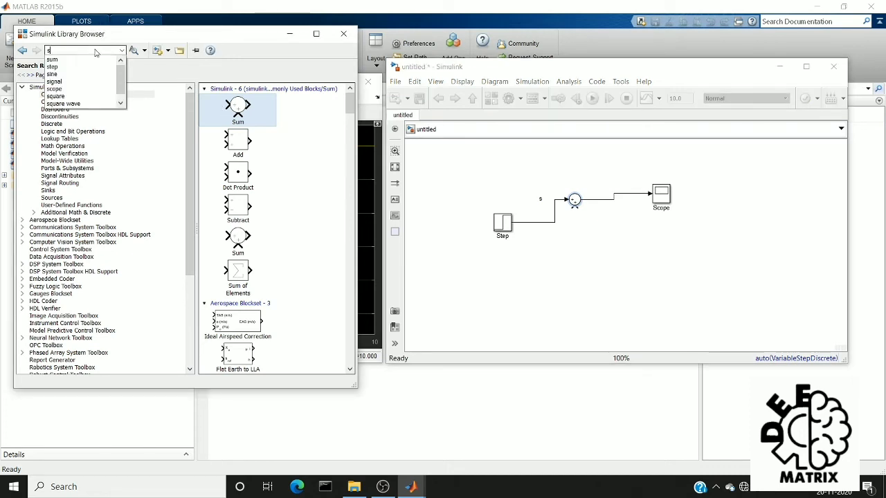
text(ine)
key(Return)
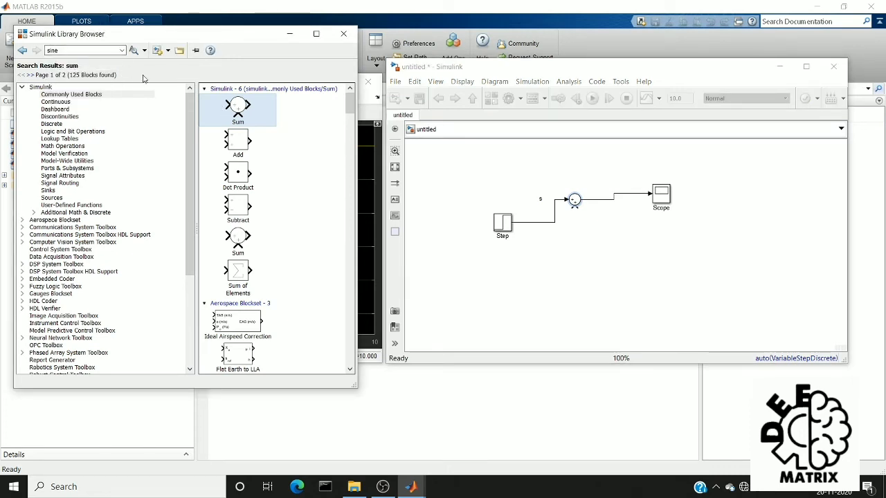
click(114, 52)
Insert a Sine Wave source directly on the canvas below the Sum block and connect its output to the Sum block's lower input
click(584, 279)
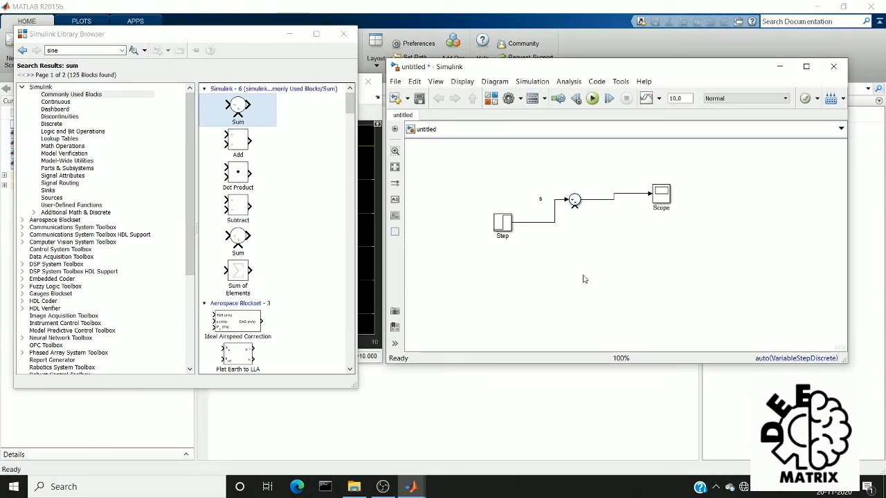
text(sine)
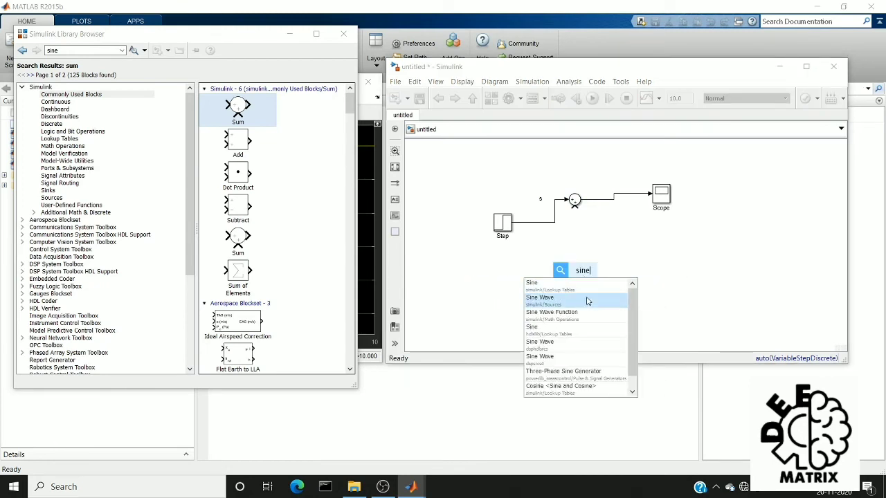
click(587, 301)
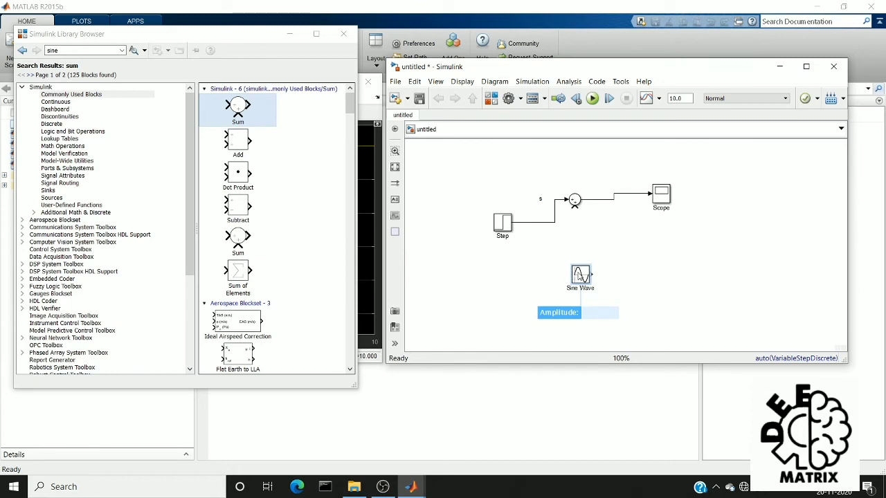
drag(579, 275, 576, 207)
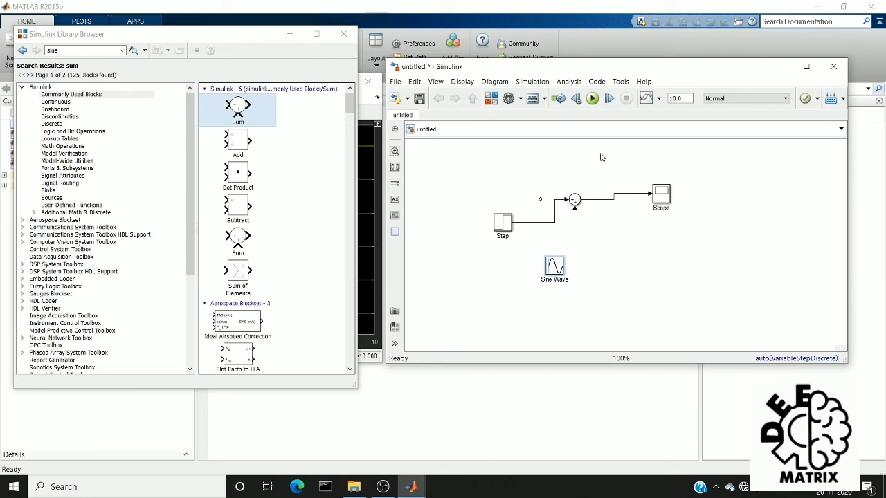
Run the simulation and show the Scope's plot of the step and sine signals added together
click(592, 99)
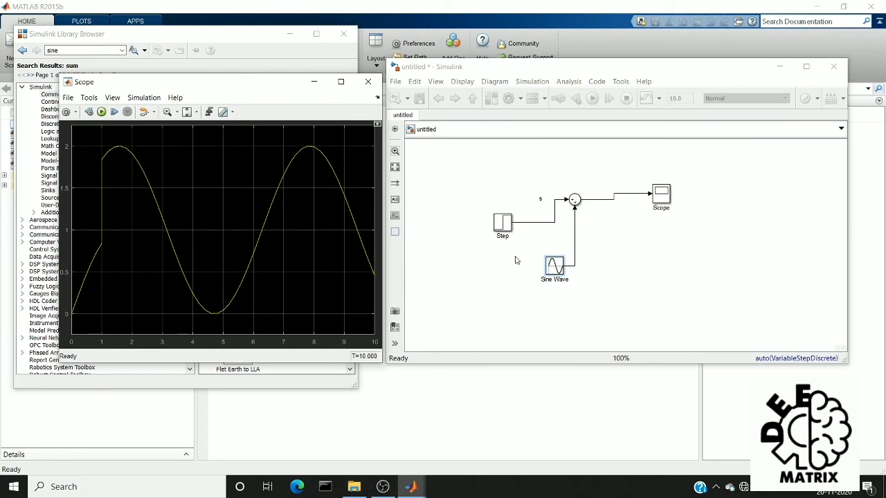
click(575, 202)
click(599, 225)
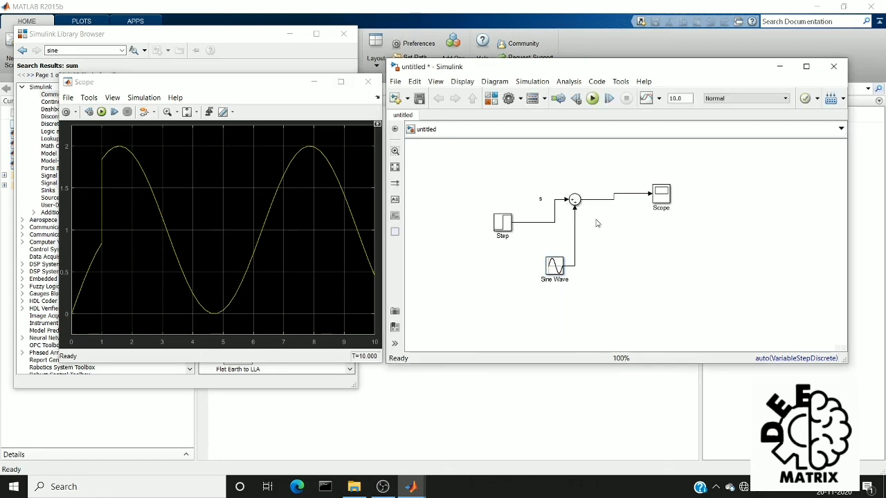
Set the Sum block's list of signs to |+- so that the sine input is subtracted from the step
double_click(574, 201)
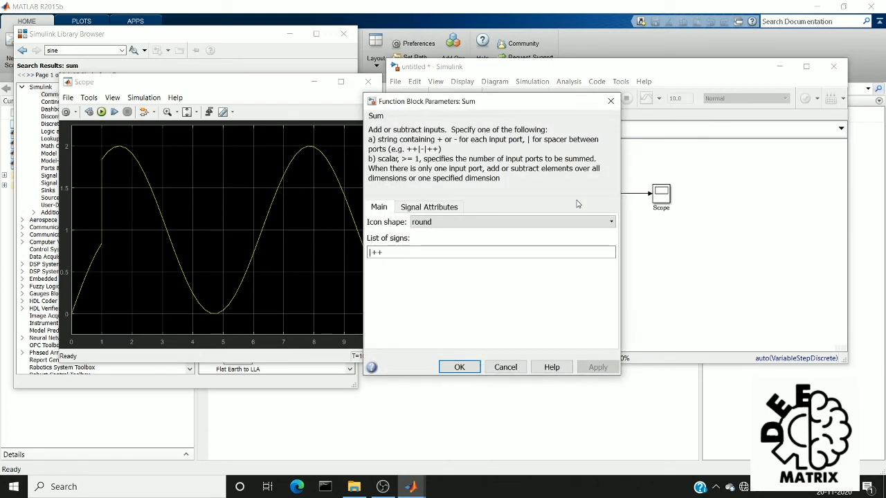
double_click(404, 252)
click(404, 252)
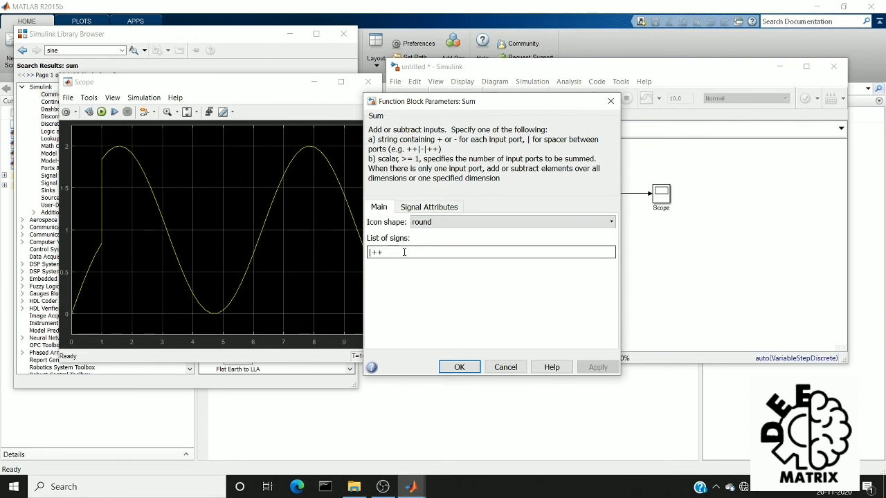
key(BackSpace)
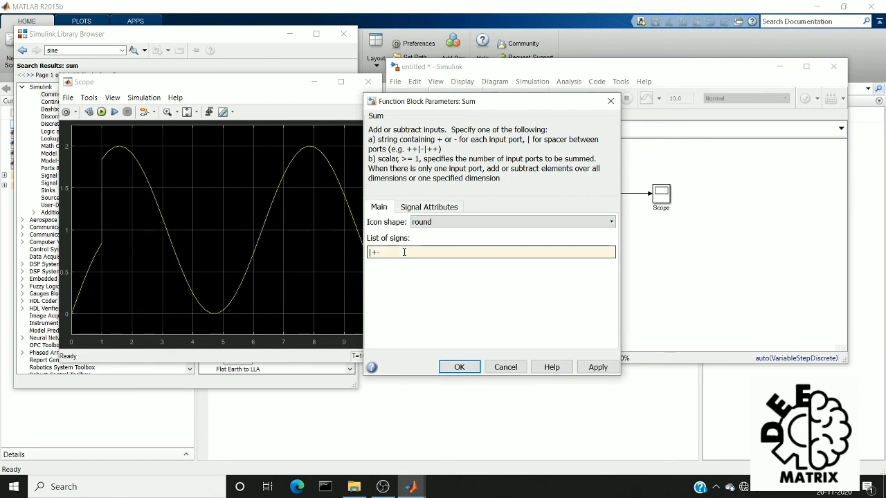
text(-)
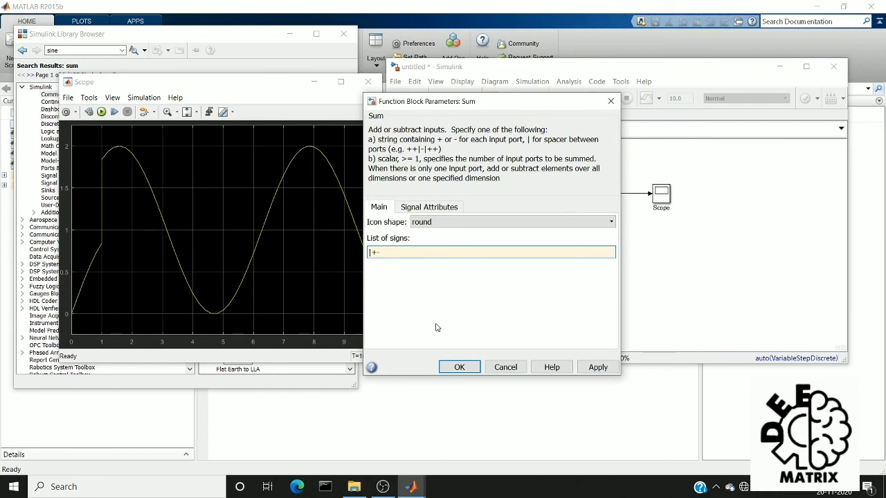
click(459, 367)
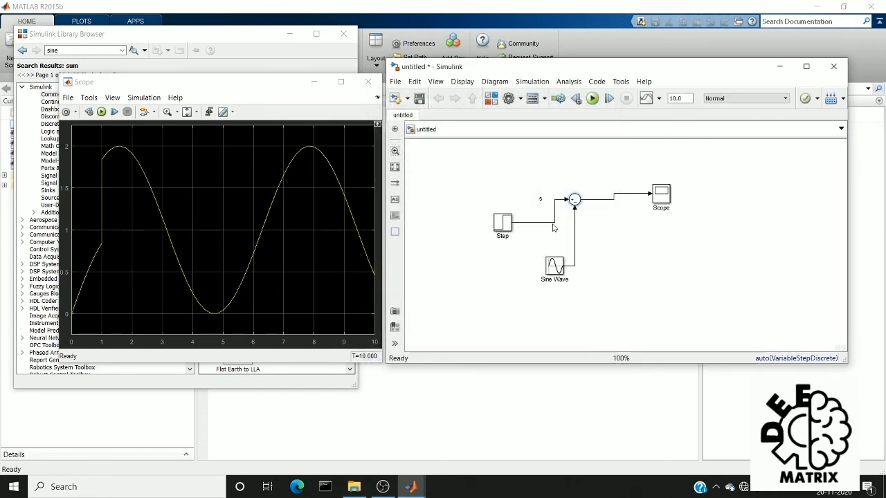
Rerun the simulation from the Scope window with the changed Sum signs
click(496, 227)
click(101, 113)
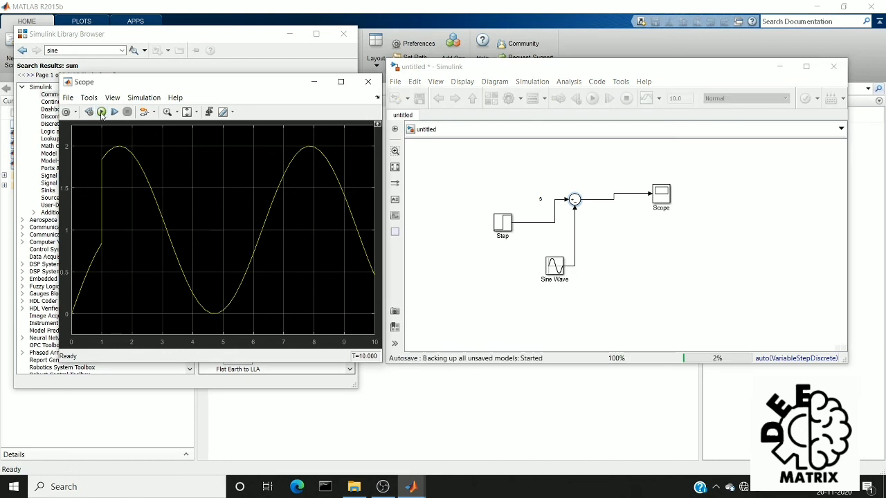